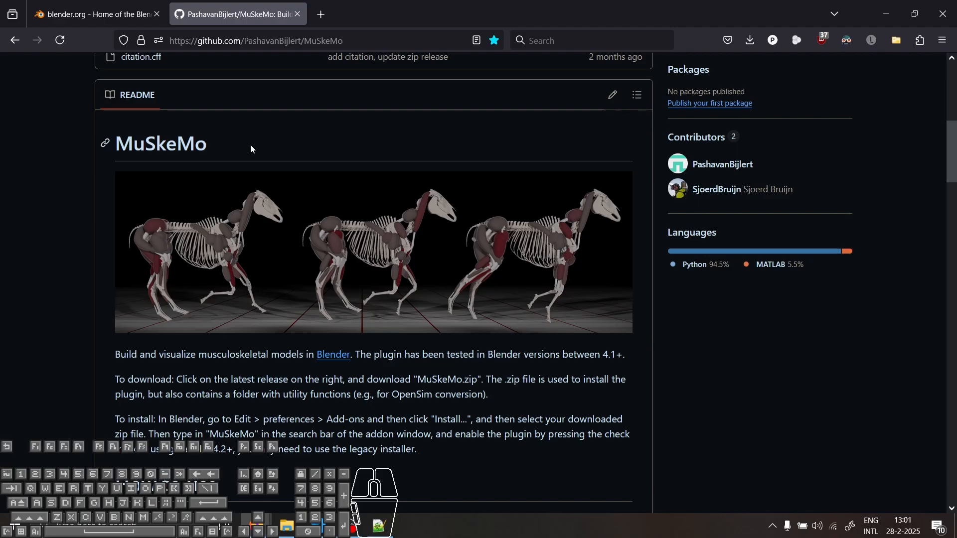
Step: Open the download page of the Blender website
click(85, 17)
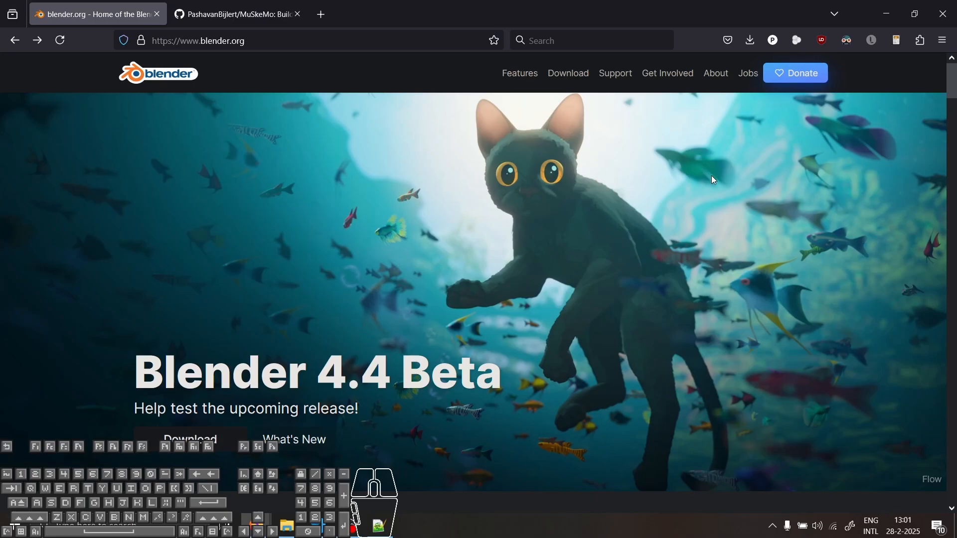
scroll(712, 177, down, 3)
scroll(696, 172, up, 3)
click(573, 79)
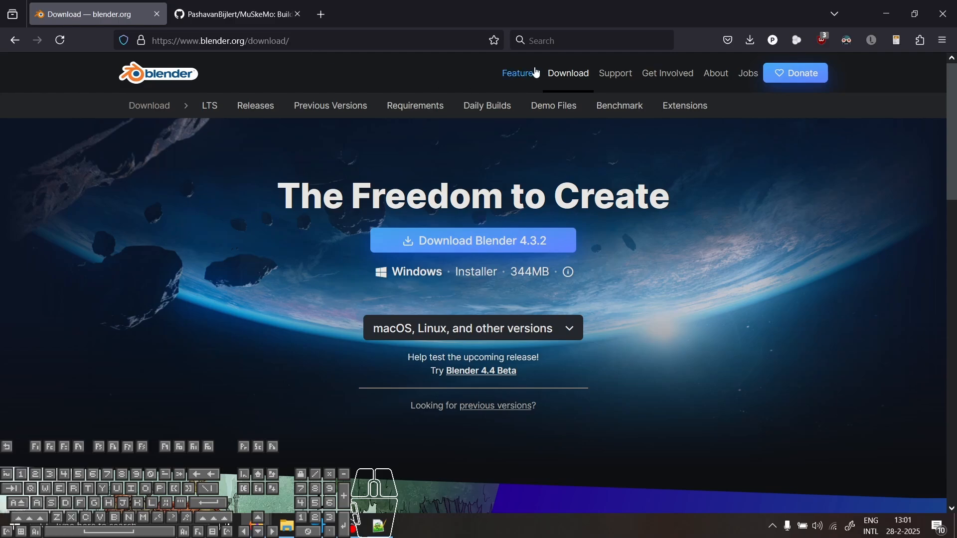
scroll(659, 291, down, 3)
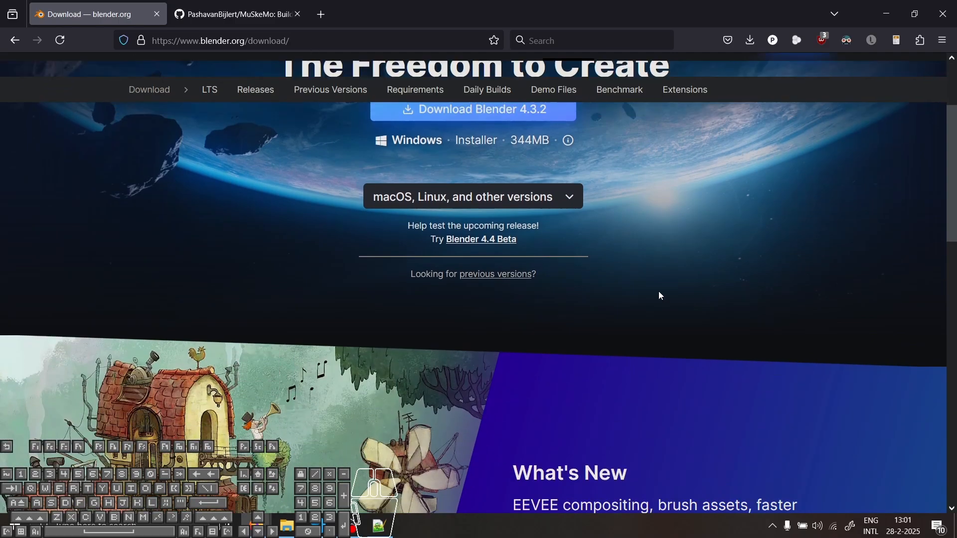
scroll(659, 291, up, 2)
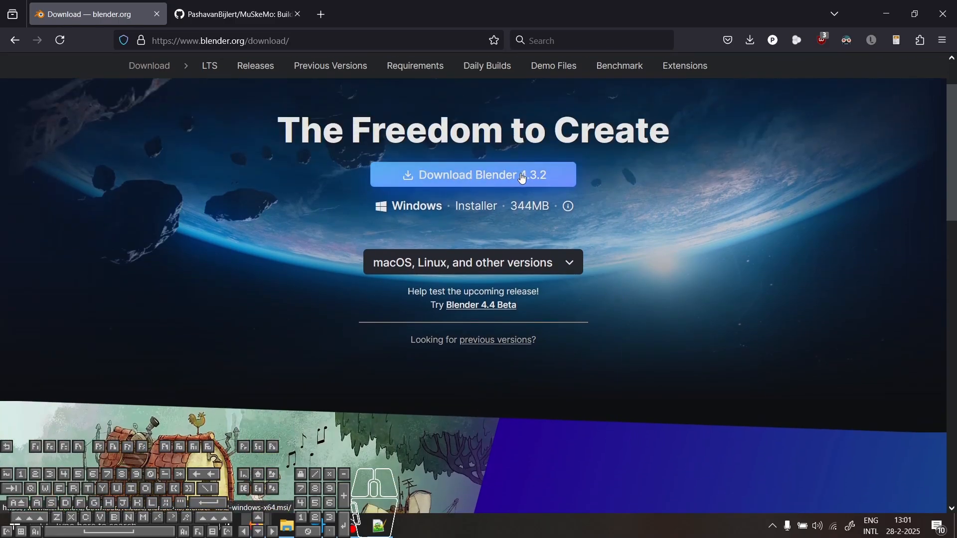
scroll(658, 234, up, 1)
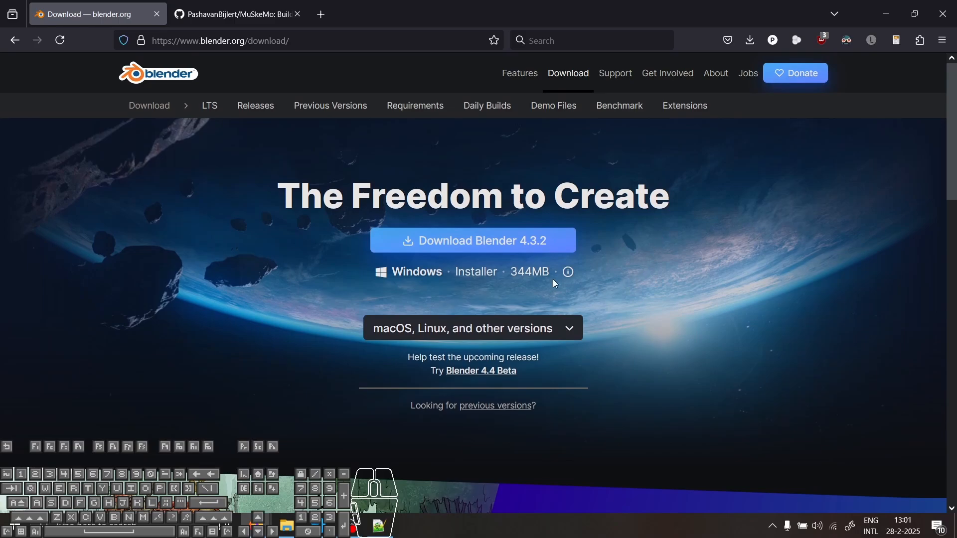
Step: Request the Windows Portable (.zip) download of Blender 4.3.2 and cancel saving the file
click(572, 332)
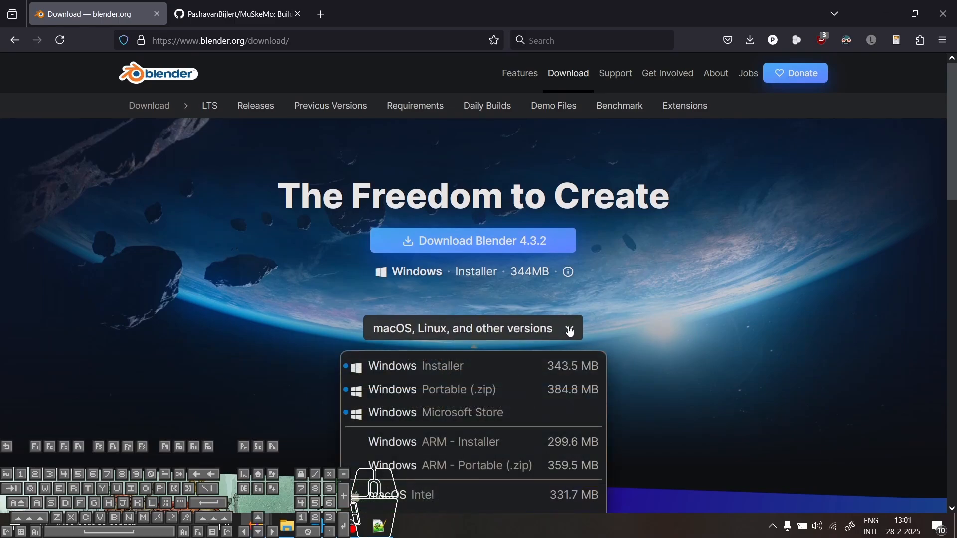
click(437, 393)
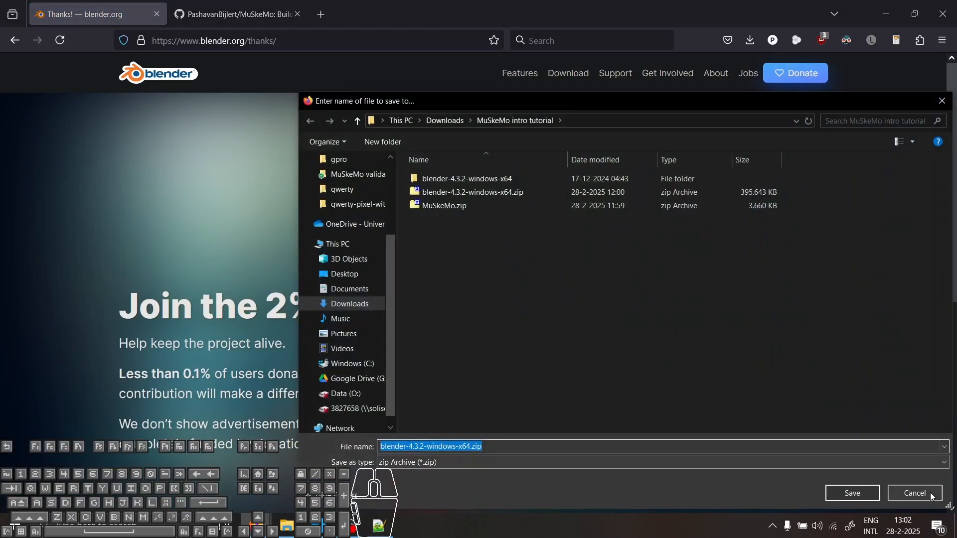
click(883, 492)
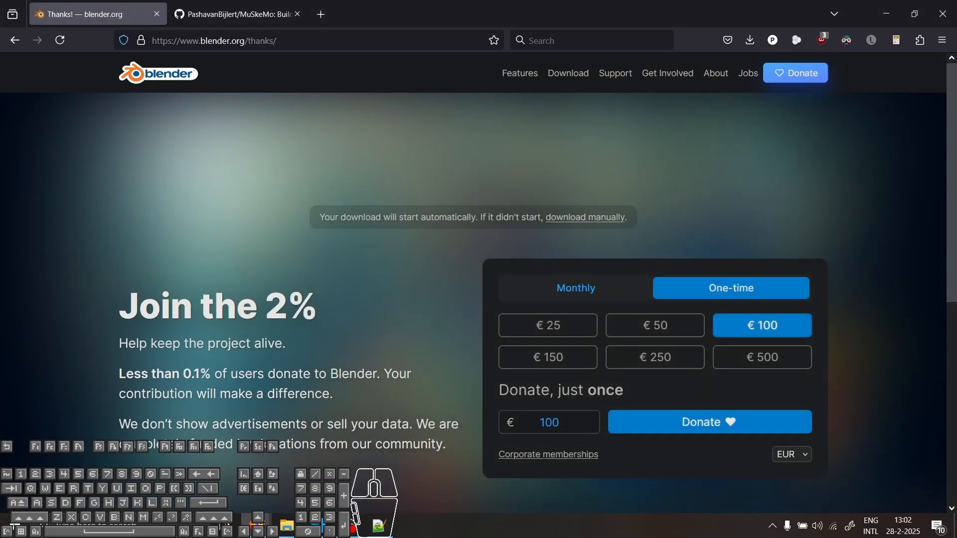
Step: Launch blender.exe from the extracted blender-4.3.2-windows-x64 folder inside the MuSkeMo intro tutorial folder
click(287, 527)
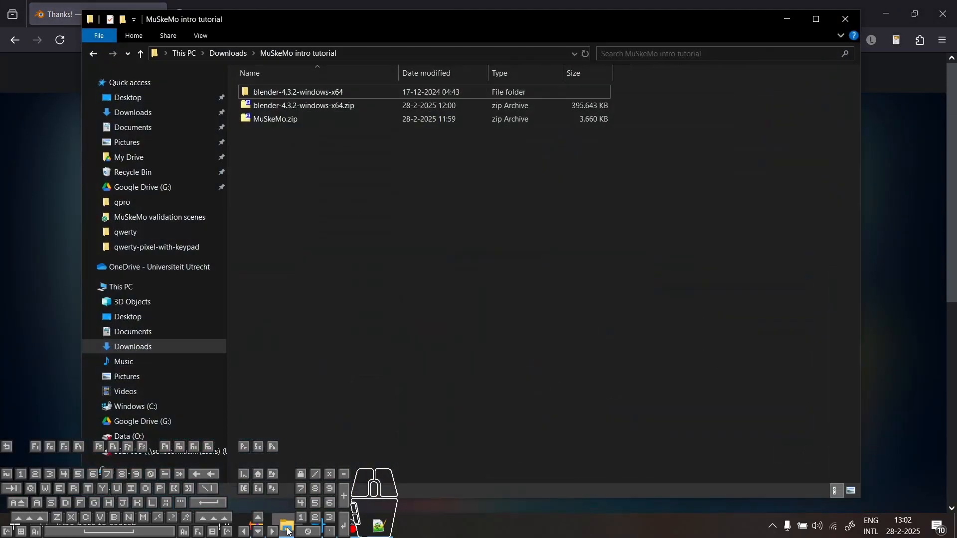
click(279, 106)
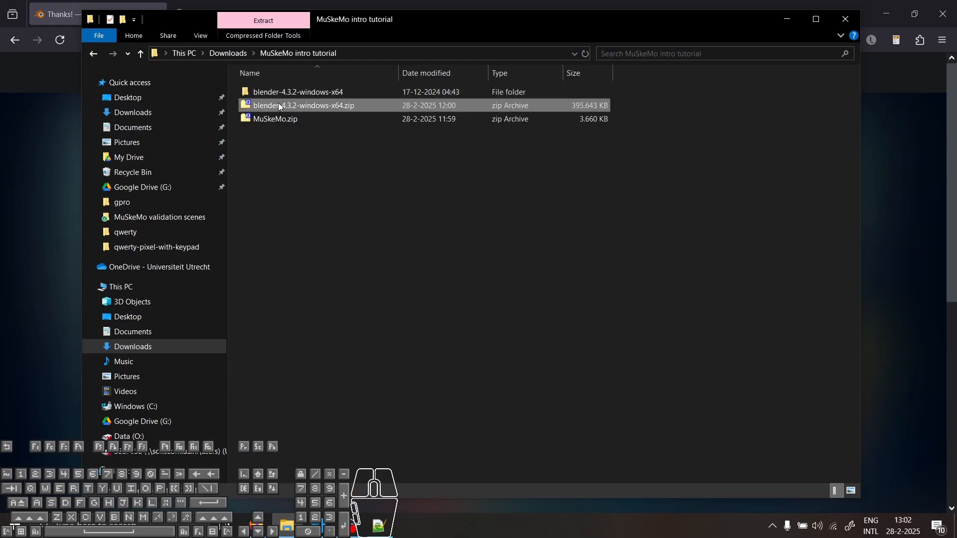
double_click(307, 90)
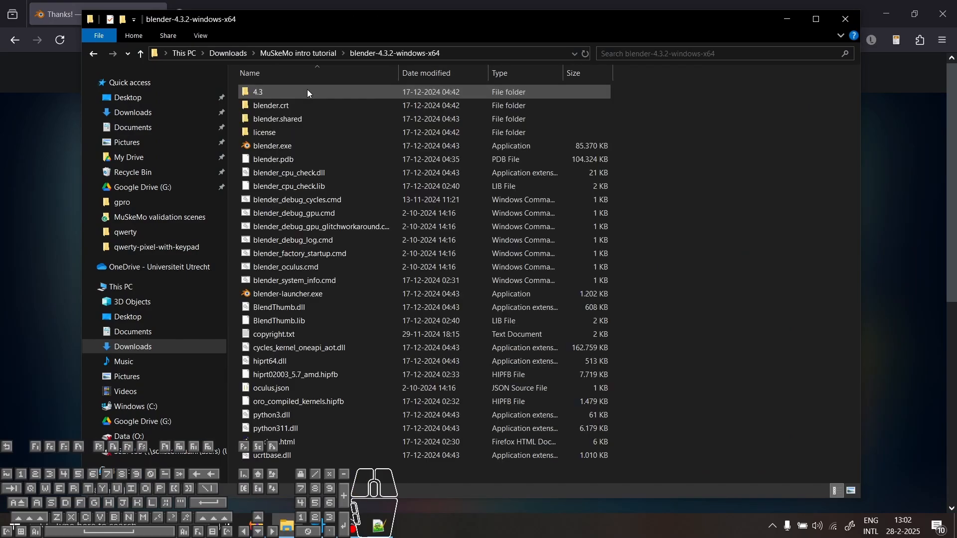
click(290, 148)
double_click(290, 148)
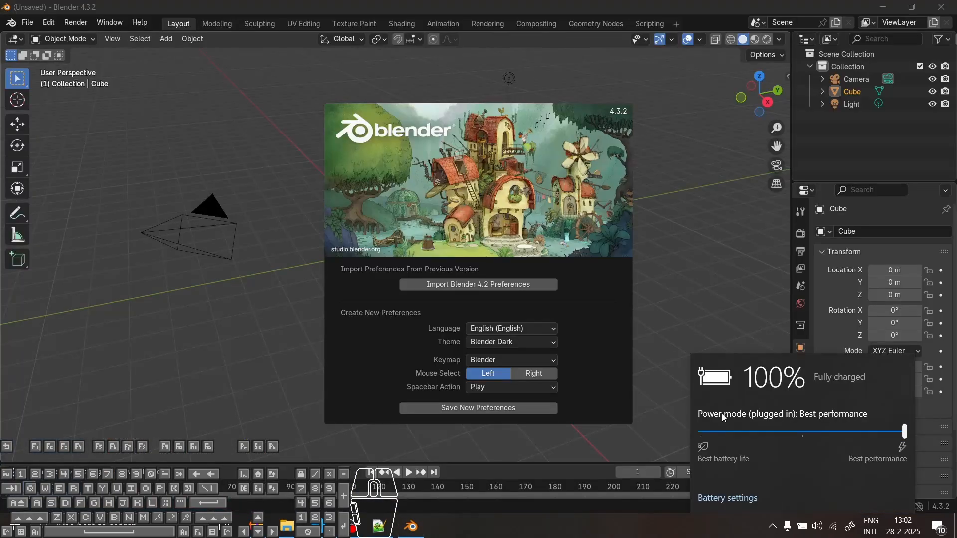
Step: Dismiss the startup splash screen and show the 3D viewport's sidebar
click(702, 167)
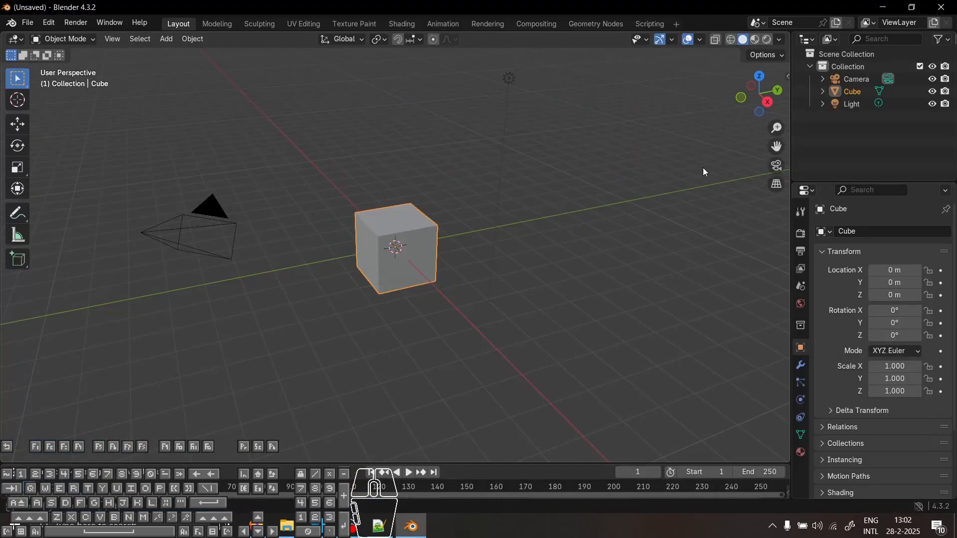
middle_drag(447, 276, 496, 318)
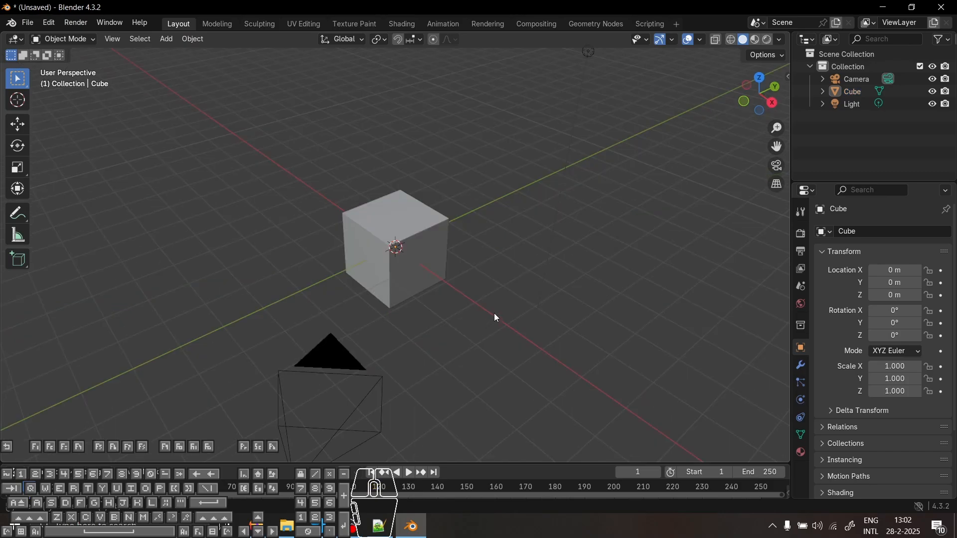
click(788, 76)
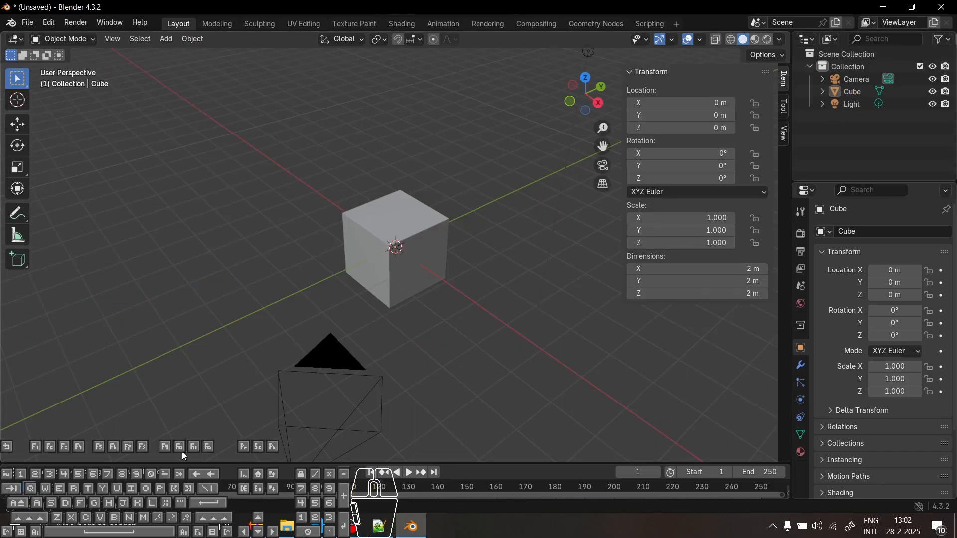
Step: Switch to the browser and open the latest release, v0.9.45, of the MuSkeMo GitHub repository
mouse_move(276, 529)
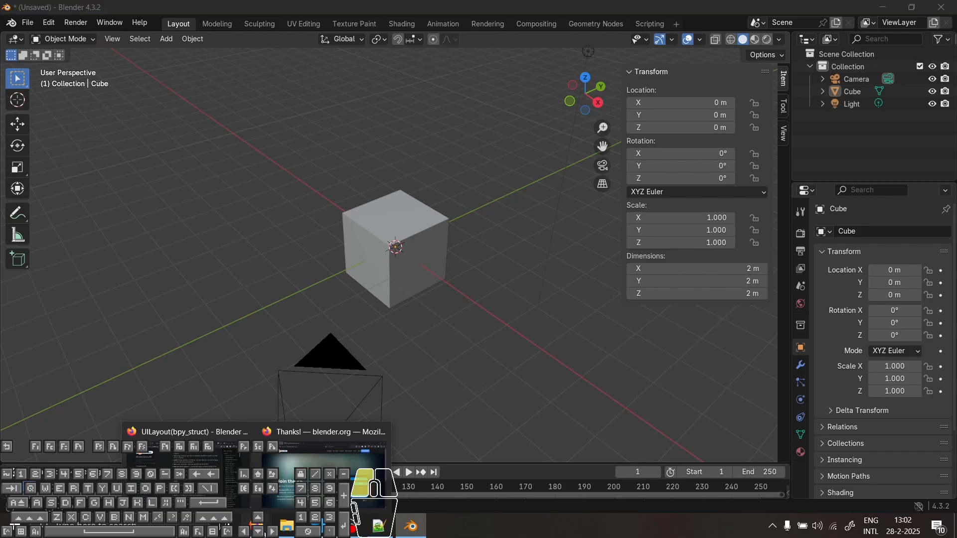
click(324, 474)
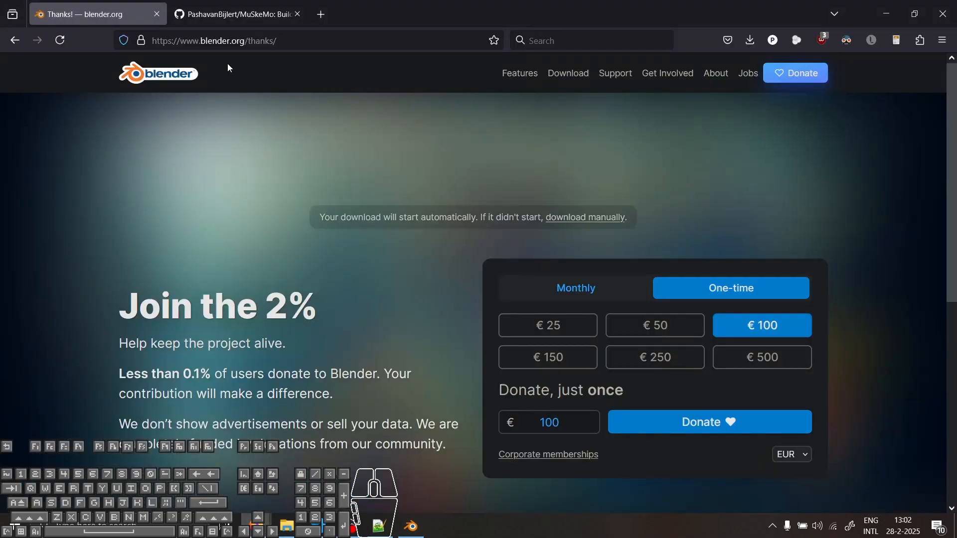
click(221, 17)
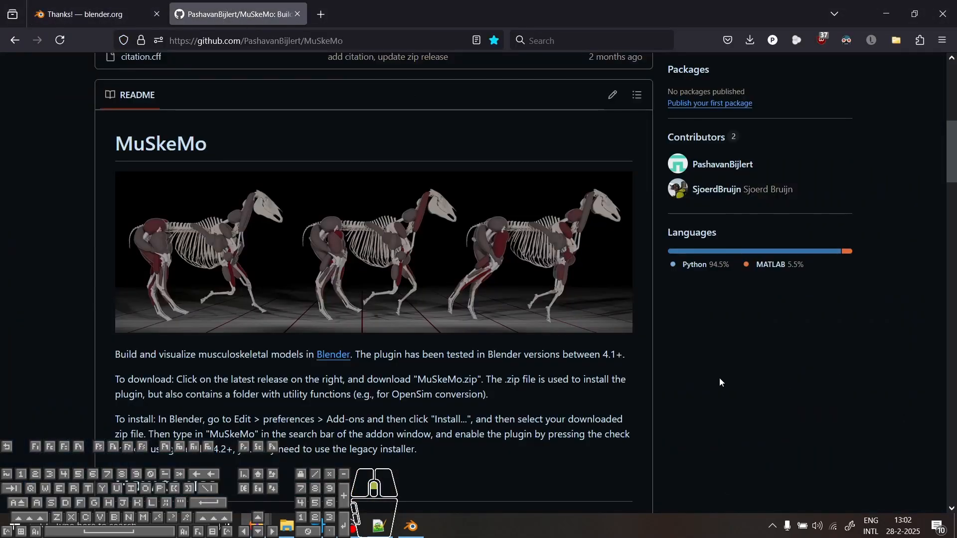
scroll(720, 379, up, 8)
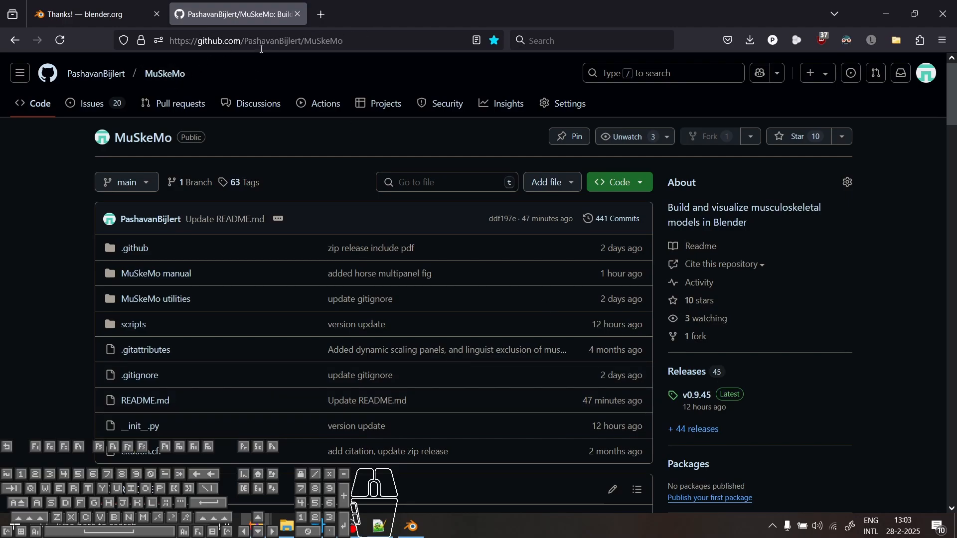
scroll(842, 421, down, 5)
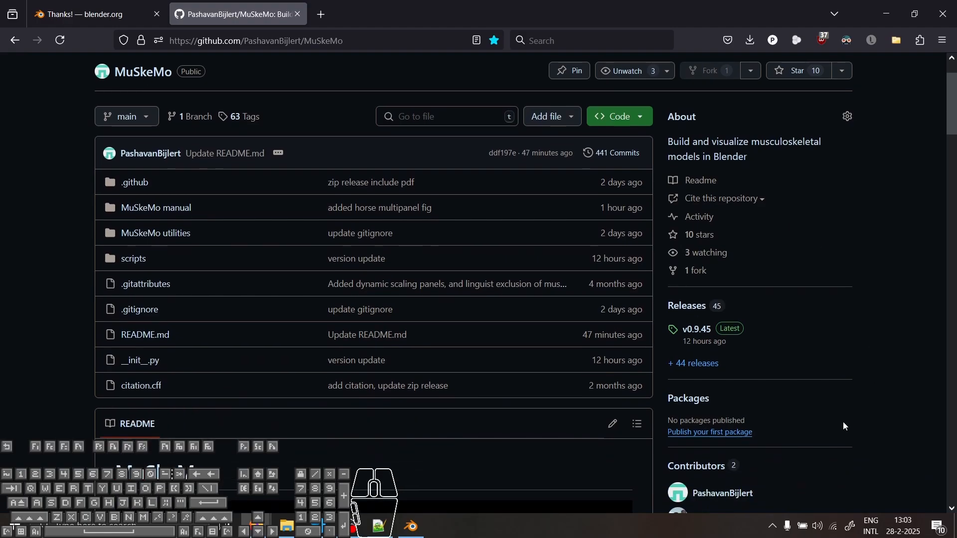
scroll(480, 368, down, 1)
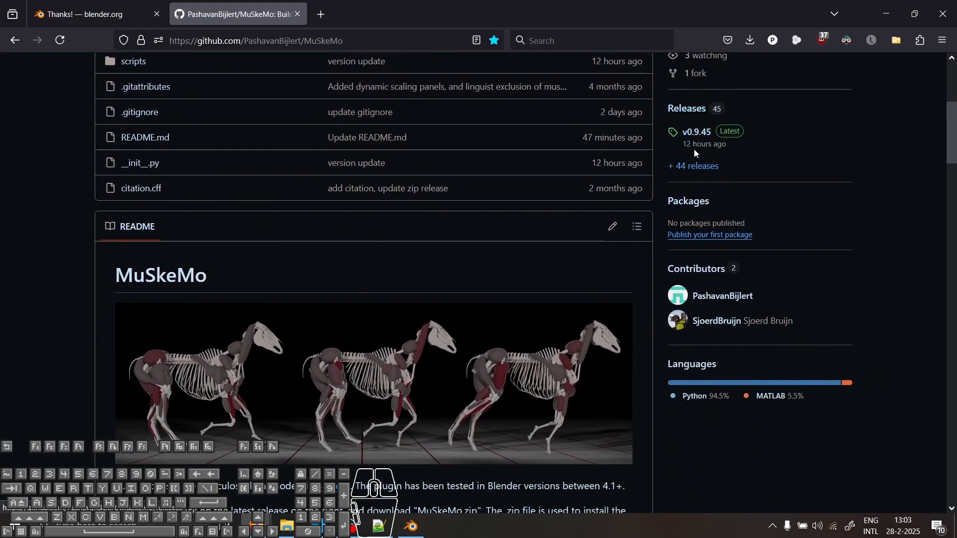
click(703, 137)
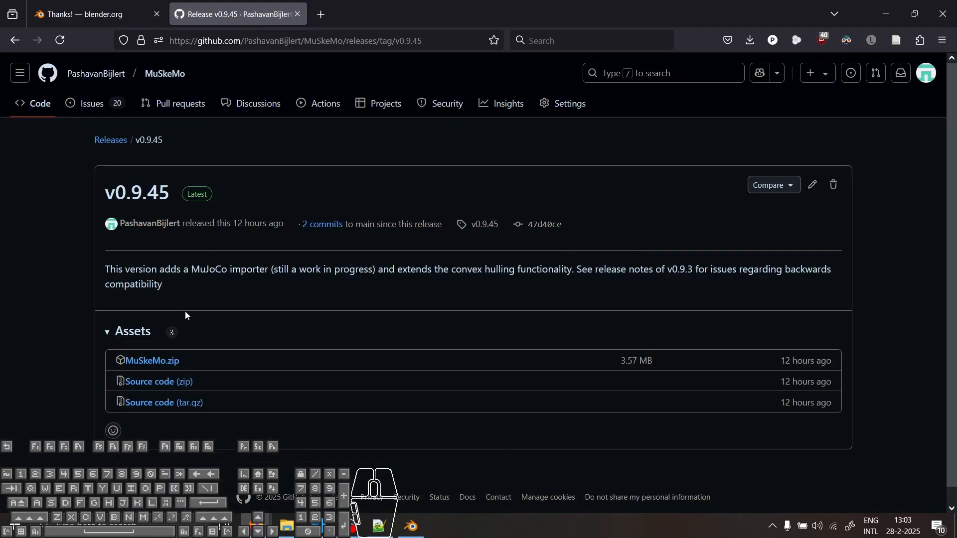
Step: Request the MuSkeMo.zip release download for the MuSkeMo intro tutorial folder and cancel saving it
click(170, 365)
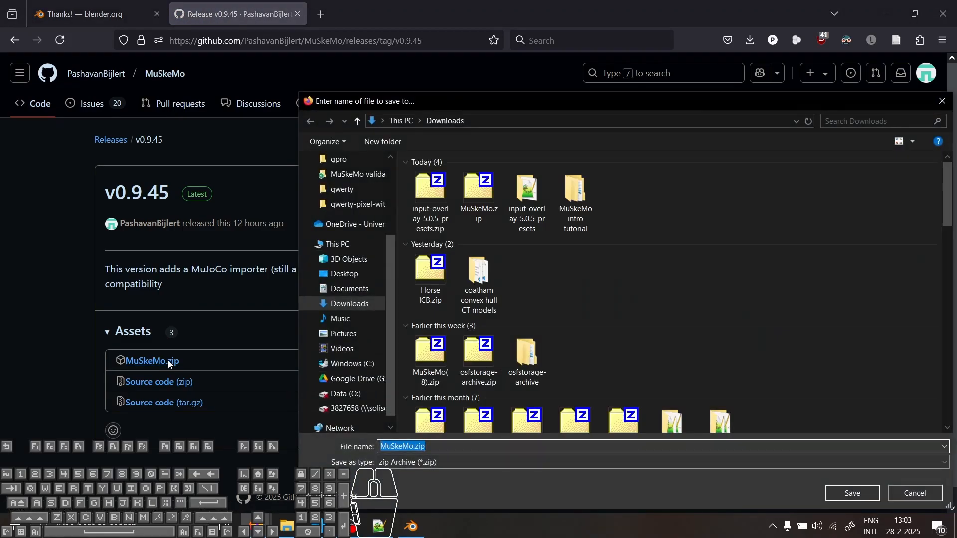
double_click(565, 195)
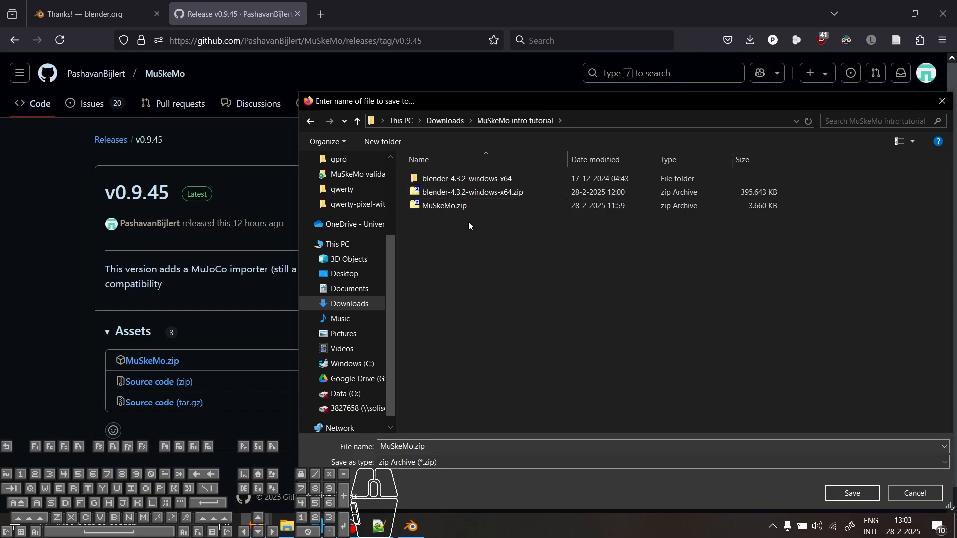
click(915, 493)
Step: Open MuSkeMo.zip from the MuSkeMo intro tutorial folder in File Explorer and enter the archive's MuSkeMo folder
click(288, 525)
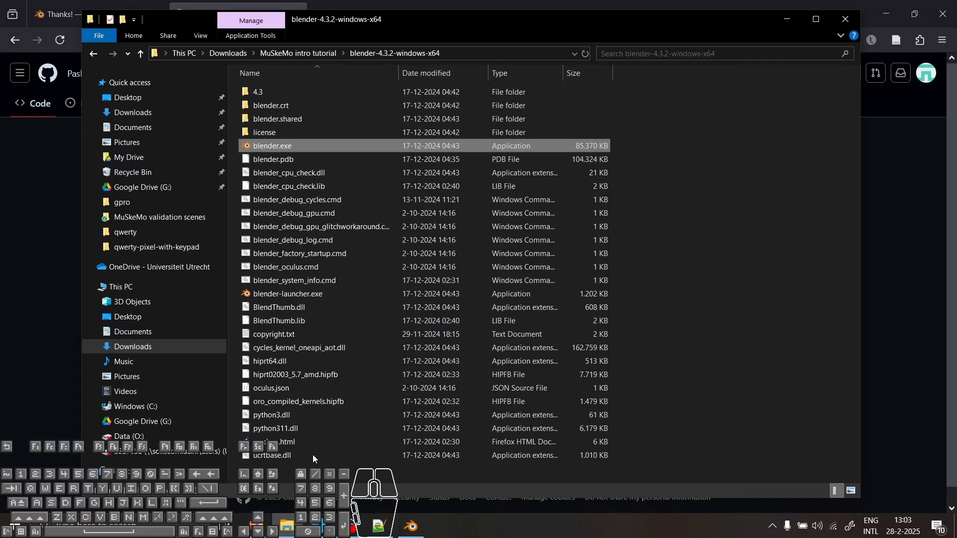
click(312, 52)
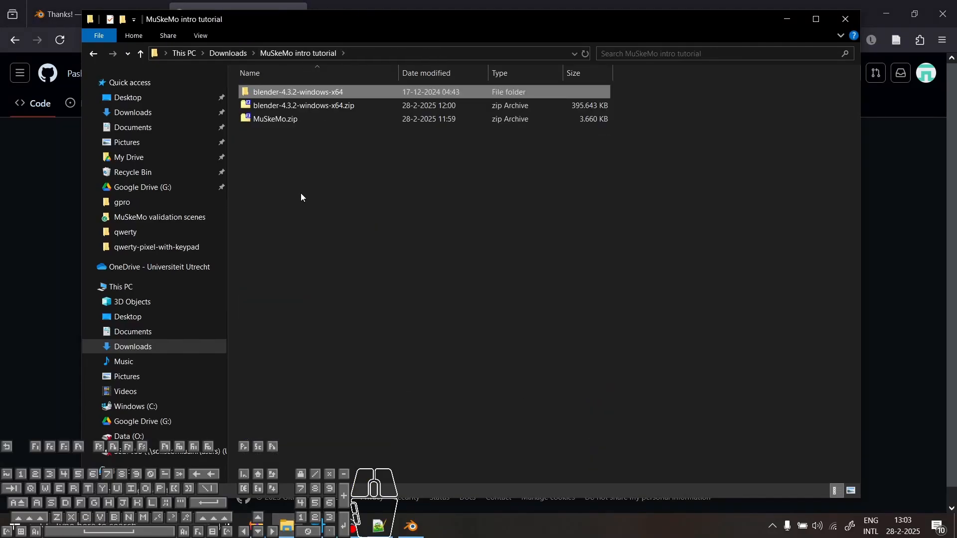
double_click(282, 118)
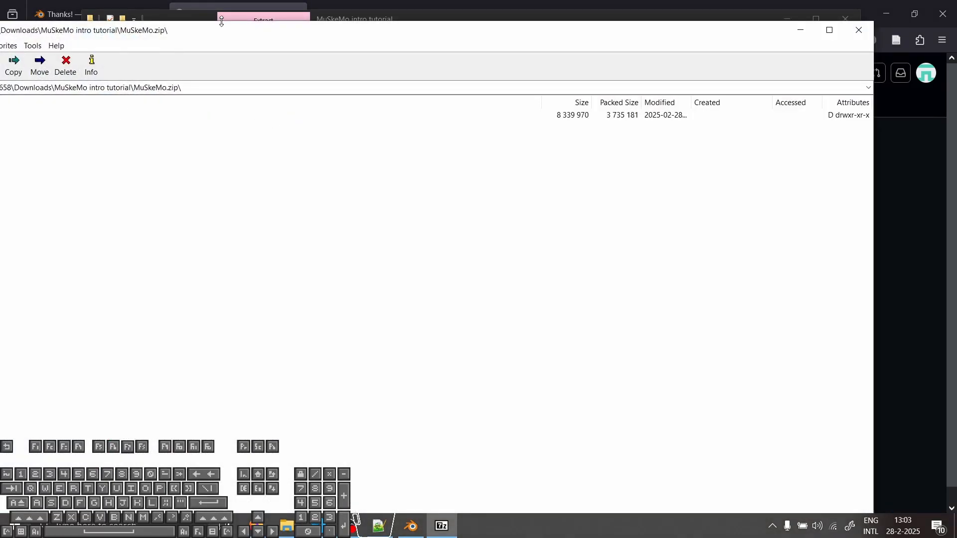
drag(223, 29, 355, 36)
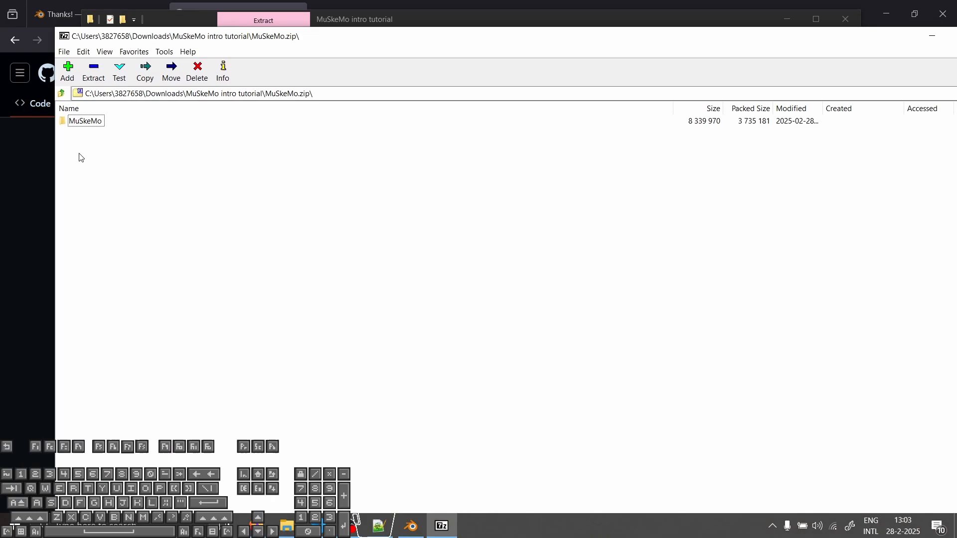
double_click(71, 124)
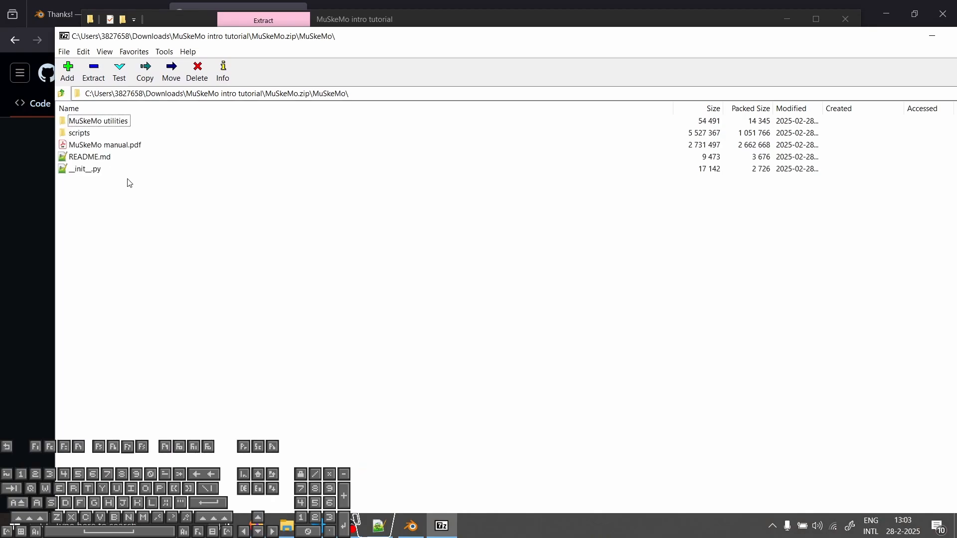
Step: View MuSkeMo manual.pdf from the archive in a maximized window, and minimize it to return to the archive
double_click(121, 150)
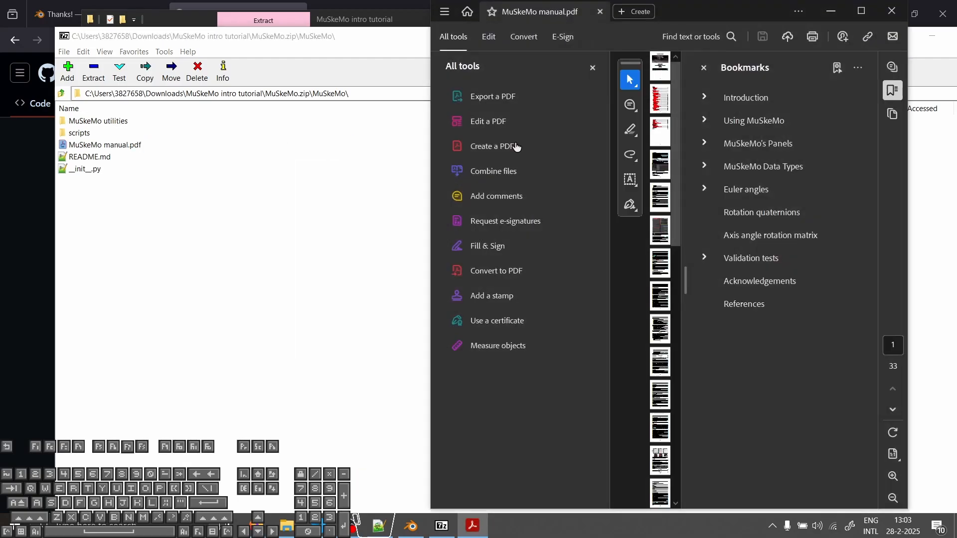
click(861, 10)
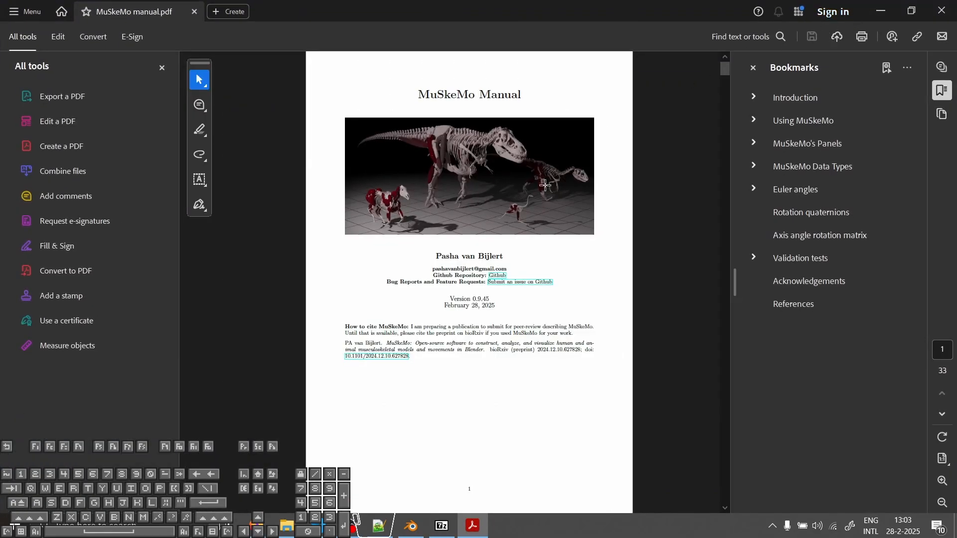
drag(725, 66, 753, 43)
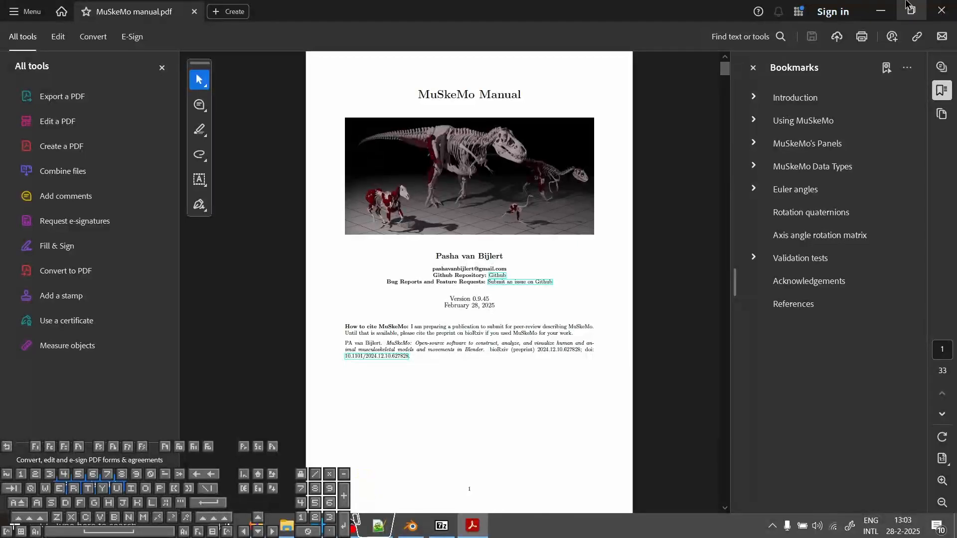
click(889, 11)
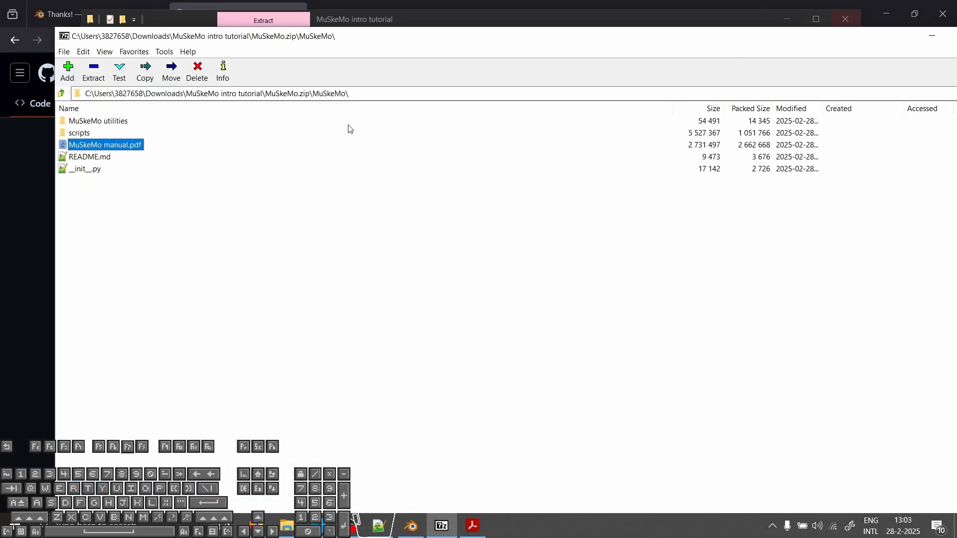
Step: Look over the files in the archive's MuSkeMo utilities folder, and return to the parent MuSkeMo folder to select the scripts folder
double_click(111, 126)
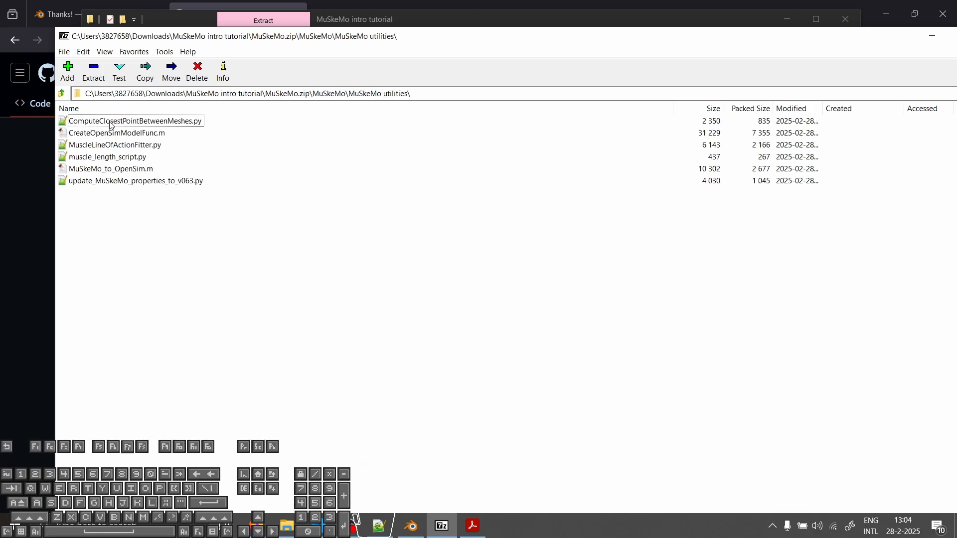
click(150, 181)
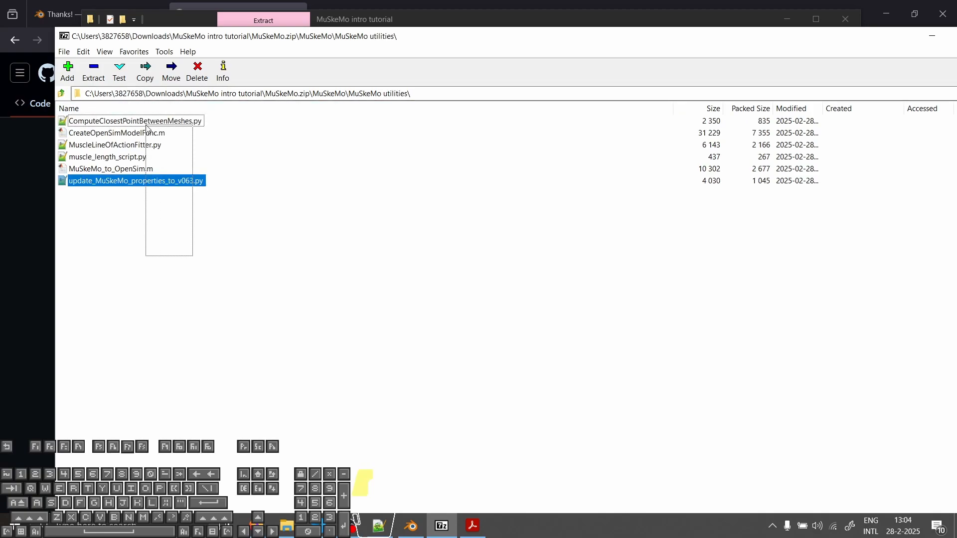
ctrl+click(149, 122)
click(383, 254)
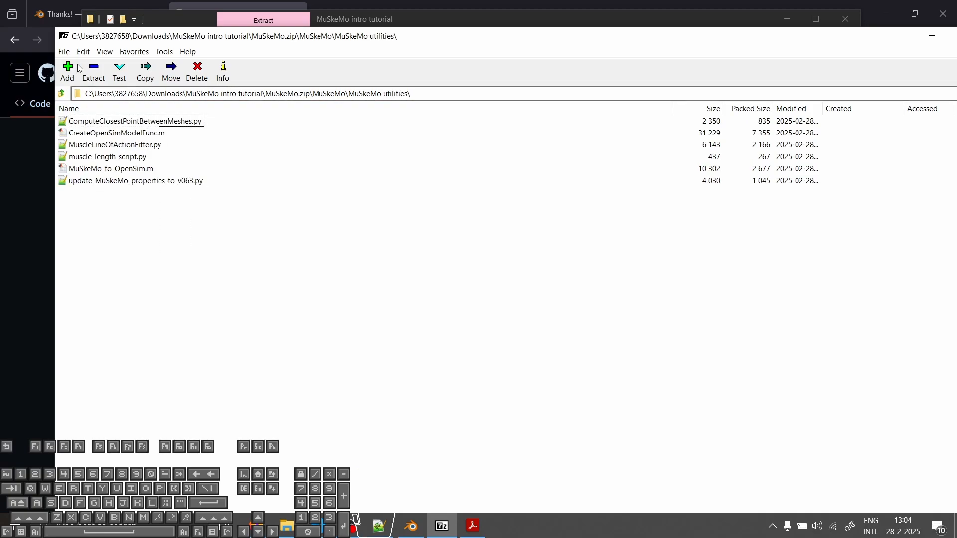
click(62, 93)
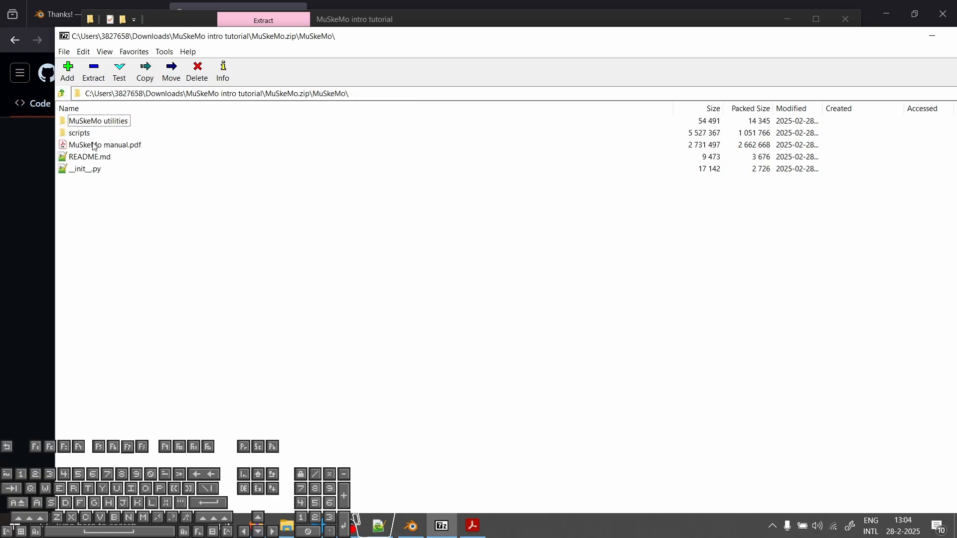
click(83, 134)
Step: Switch to Blender and open the Add-ons section of the Preferences
click(419, 521)
middle_drag(459, 367, 450, 335)
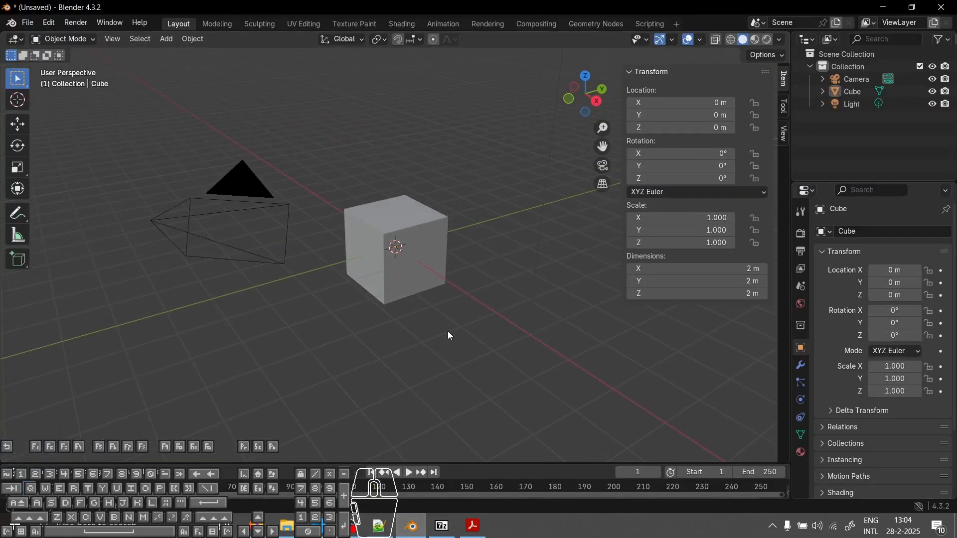
click(28, 24)
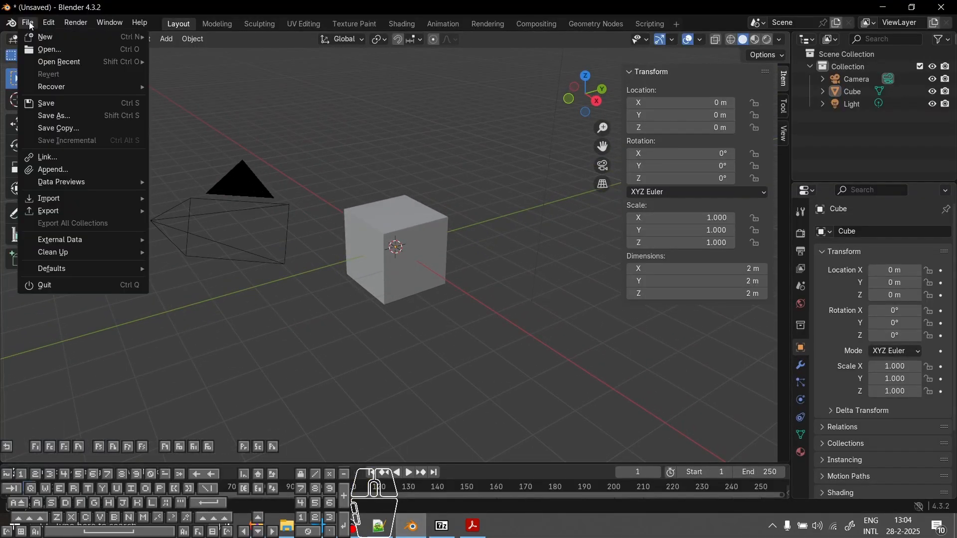
mouse_move(42, 25)
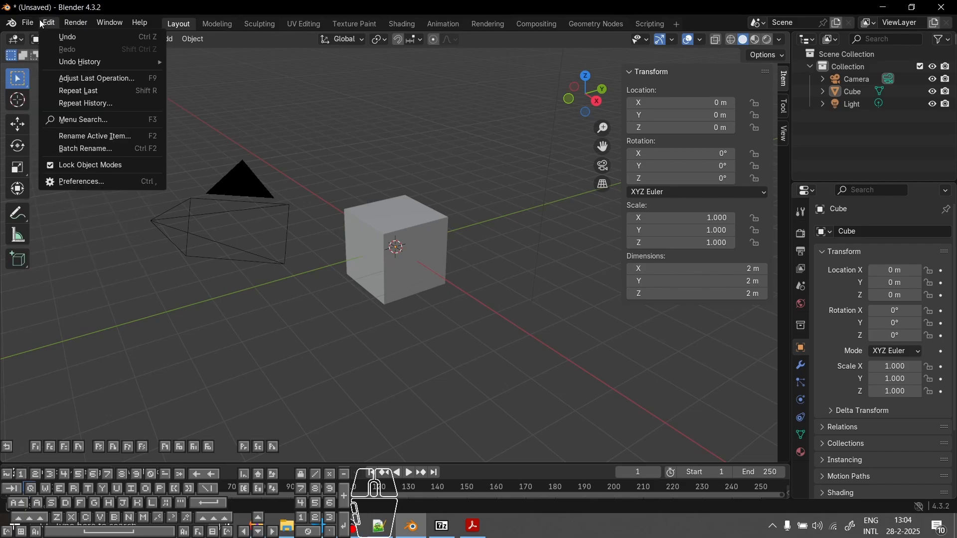
click(83, 182)
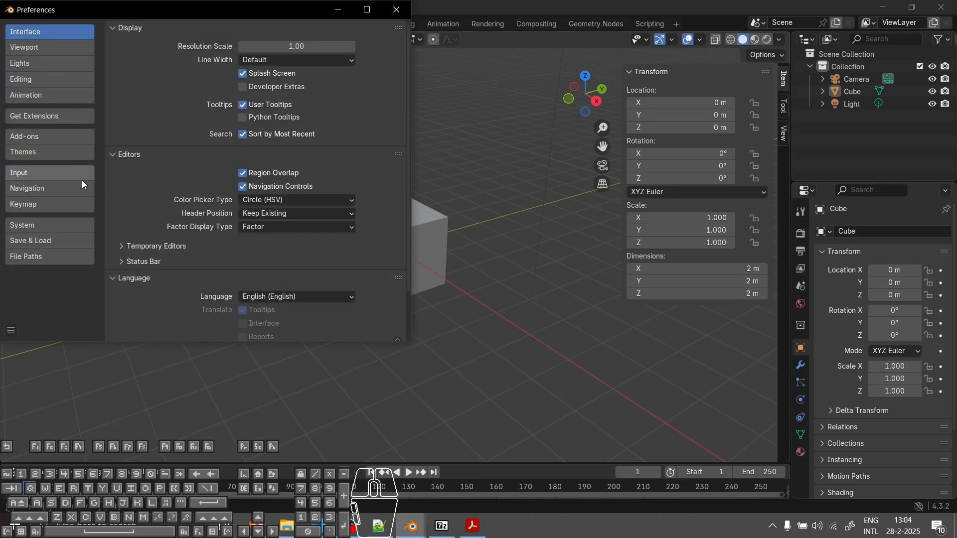
click(35, 136)
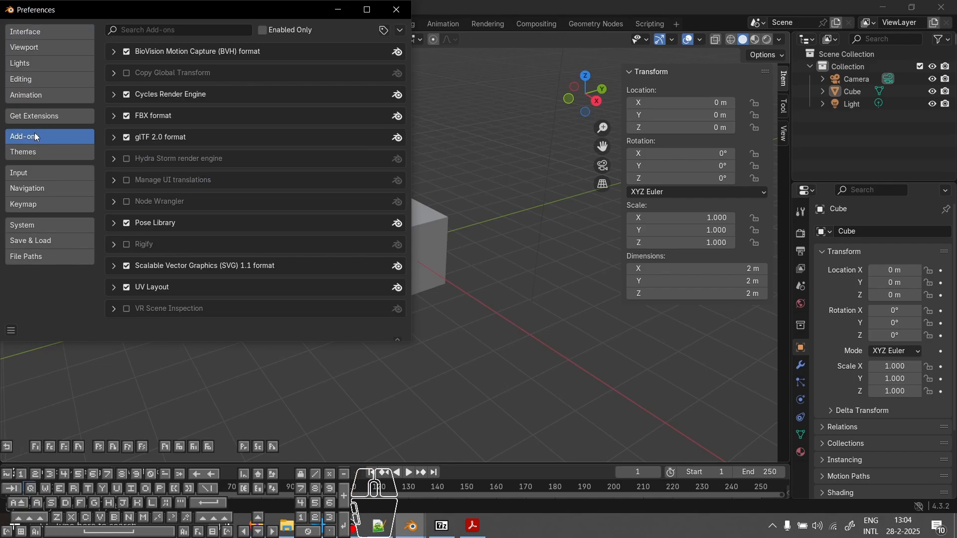
Step: Install the add-on from disk using MuSkeMo.zip in the Downloads folder's MuSkeMo intro tutorial subfolder
click(224, 31)
click(401, 31)
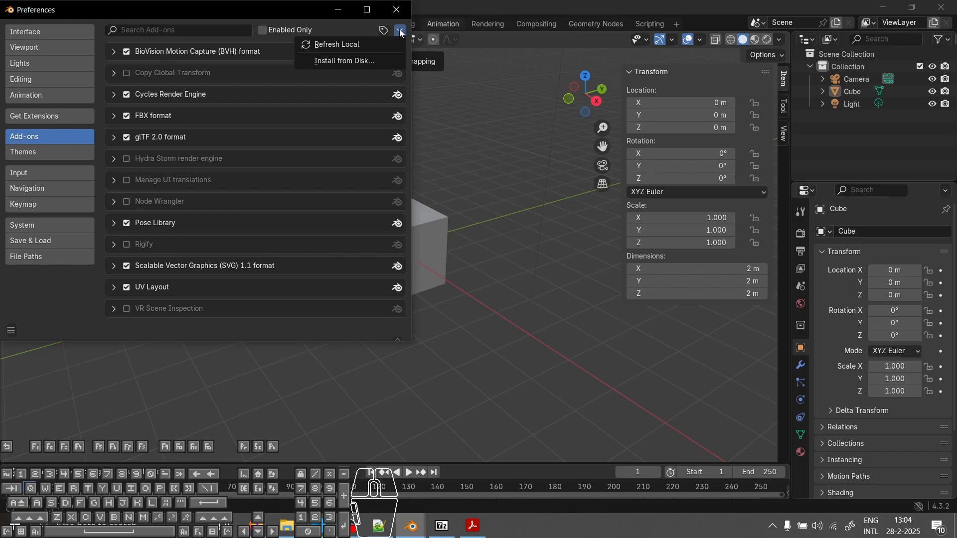
click(336, 61)
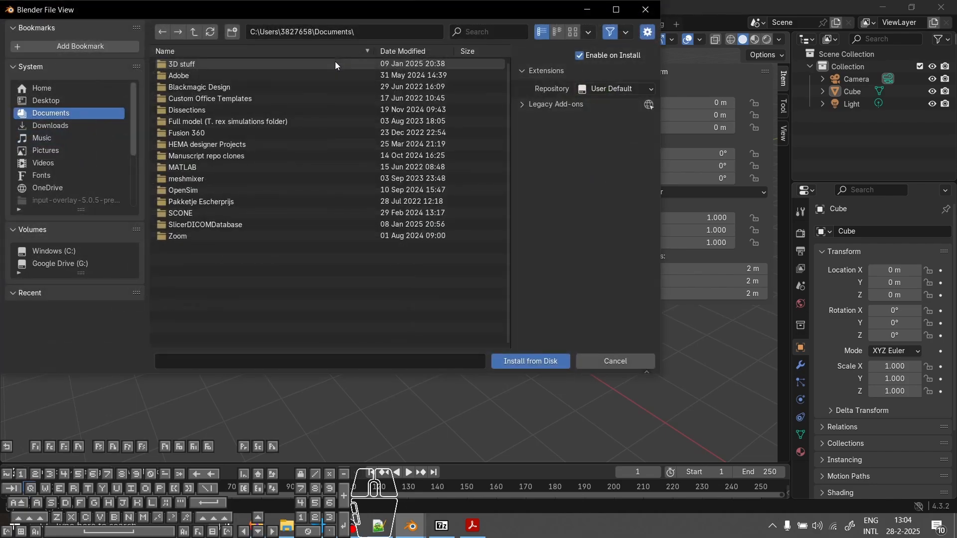
click(49, 124)
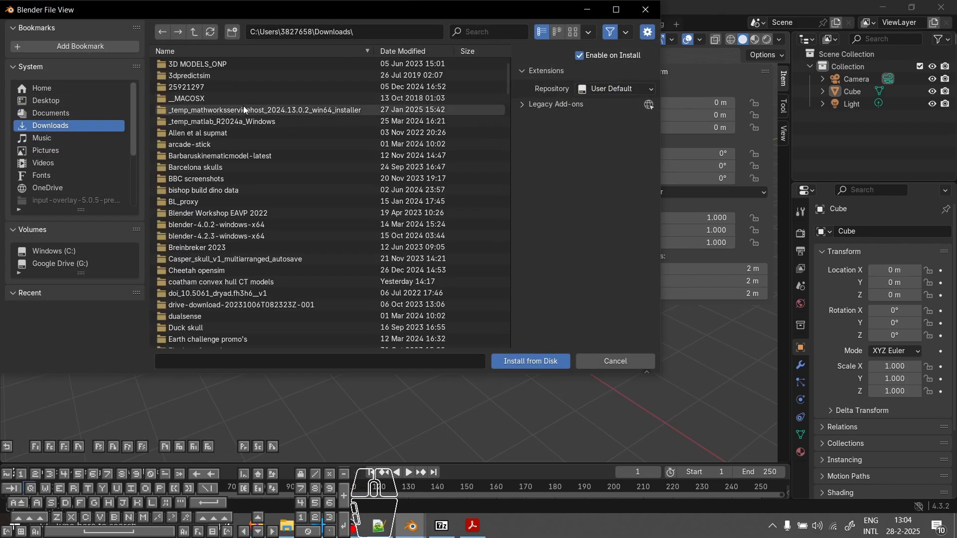
scroll(246, 114, down, 5)
scroll(246, 115, down, 15)
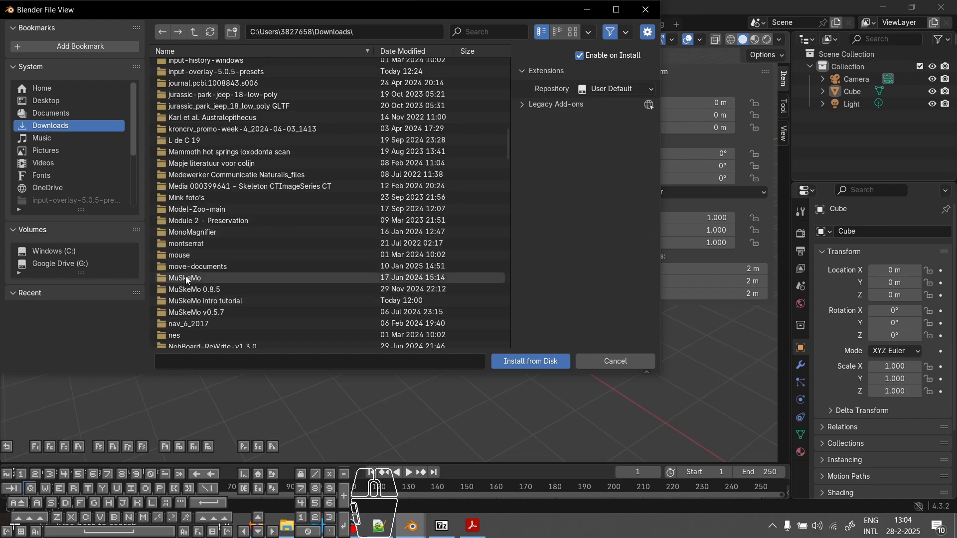
double_click(210, 299)
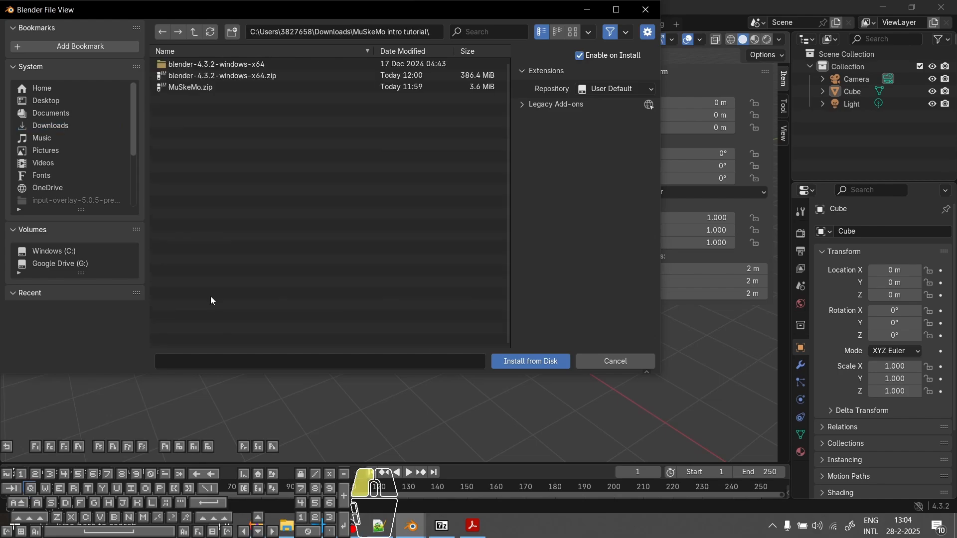
click(185, 88)
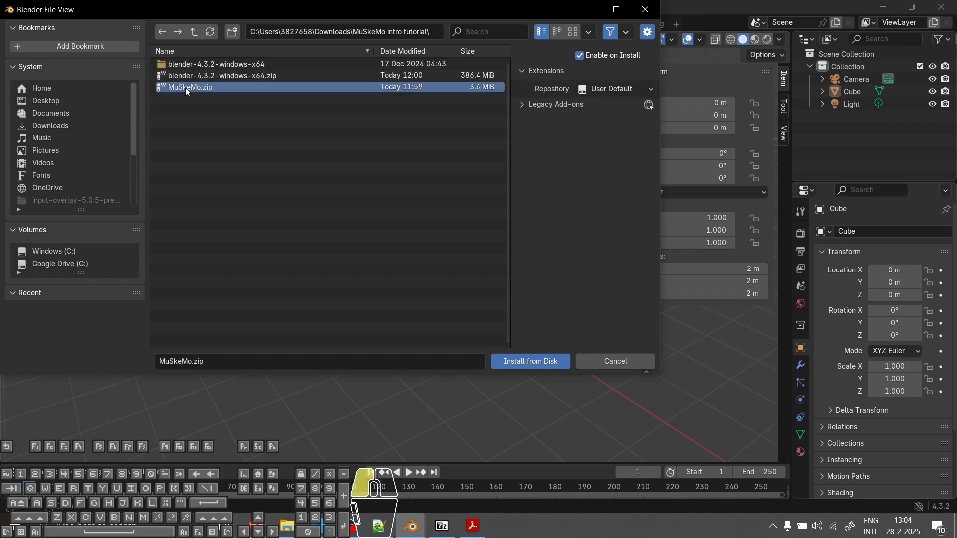
click(530, 363)
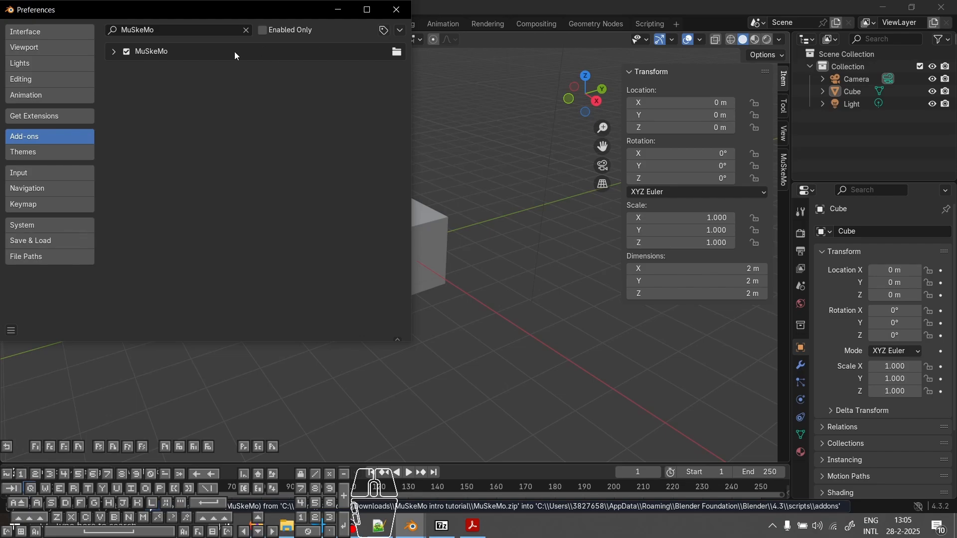
Step: Review the MuSkeMo add-on's details and the Get Extensions preferences, and close the Preferences window
click(113, 56)
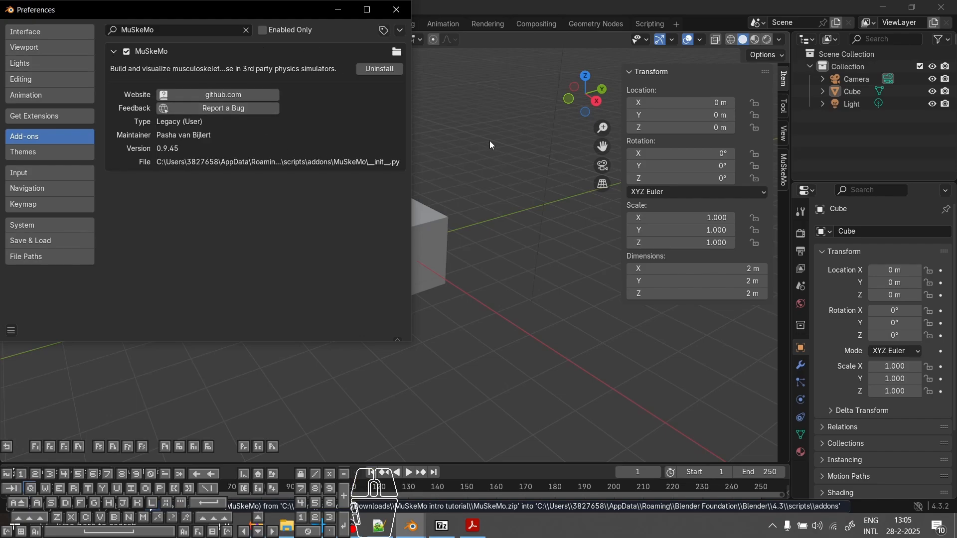
click(786, 166)
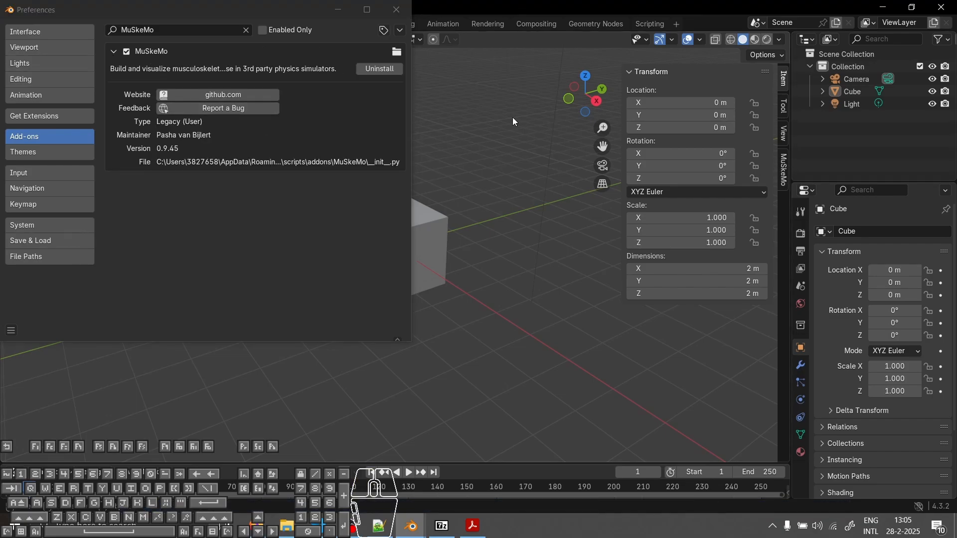
click(168, 190)
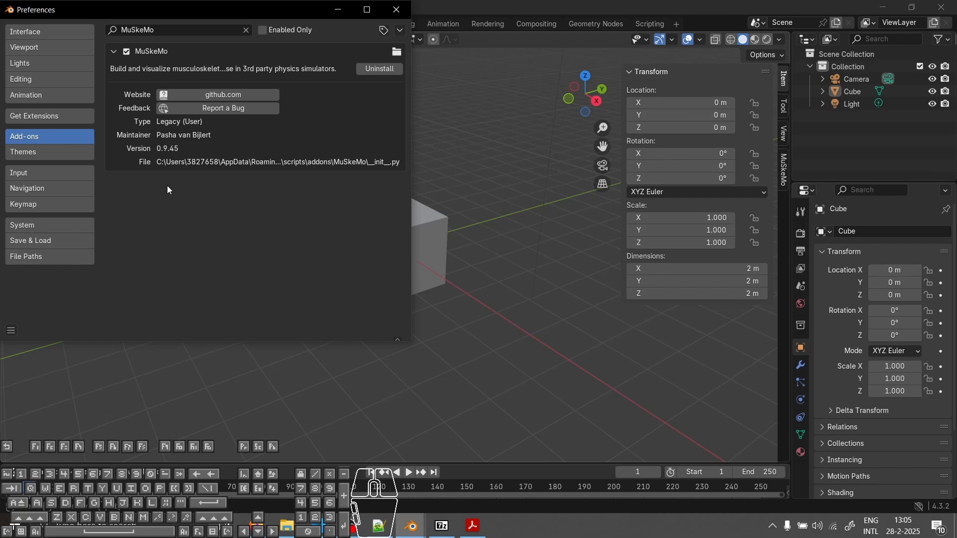
click(64, 116)
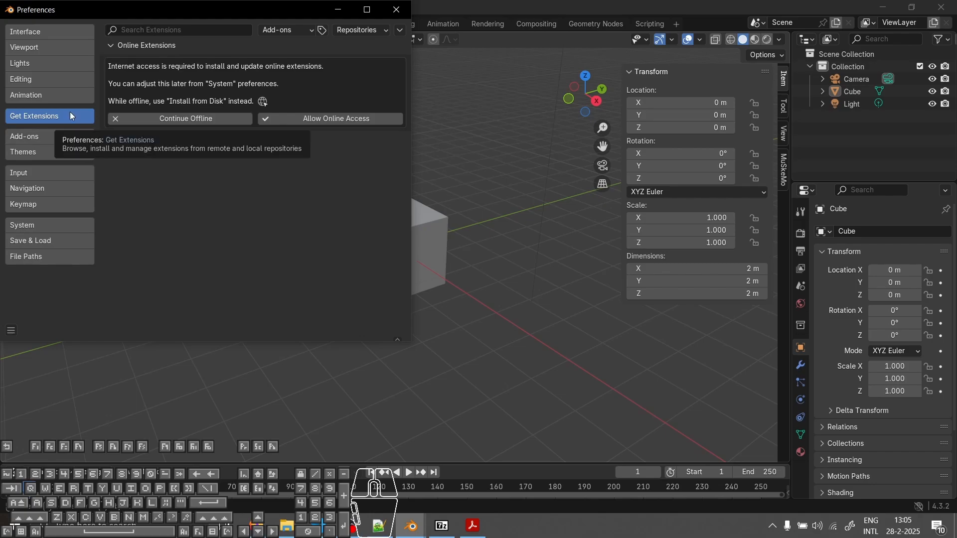
click(398, 9)
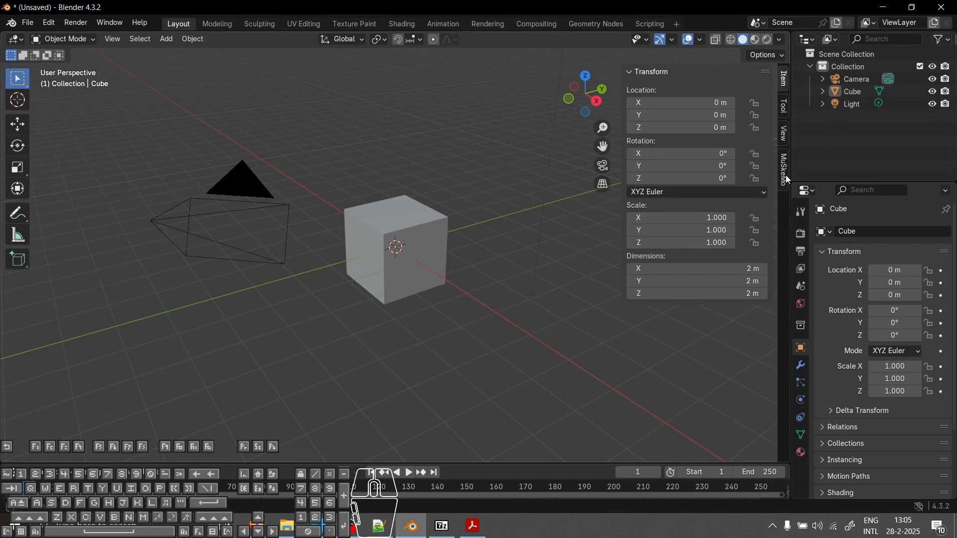
Step: Look through the Item, Tool and View pages of the 3D viewport sidebar, and show the MuSkeMo page
click(785, 106)
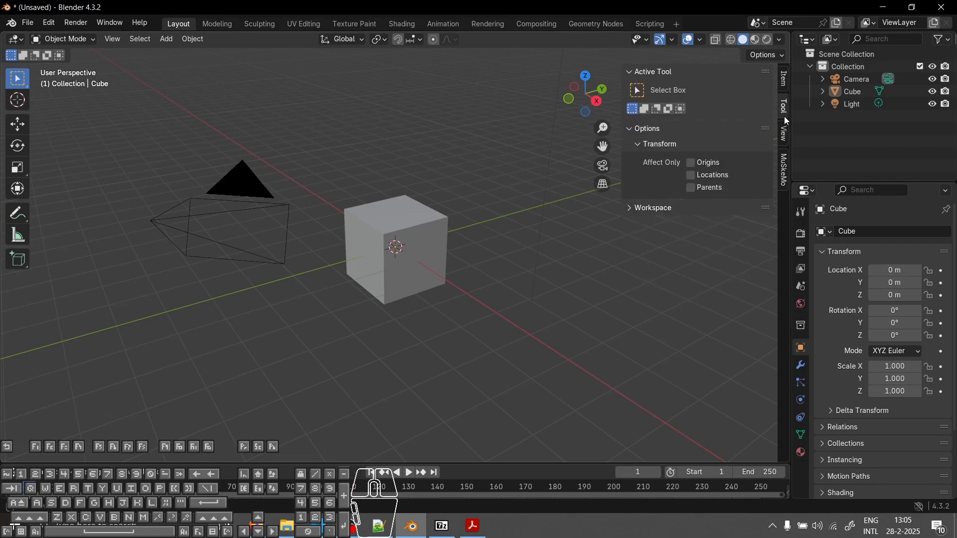
click(784, 131)
click(787, 85)
click(785, 106)
click(785, 133)
click(786, 168)
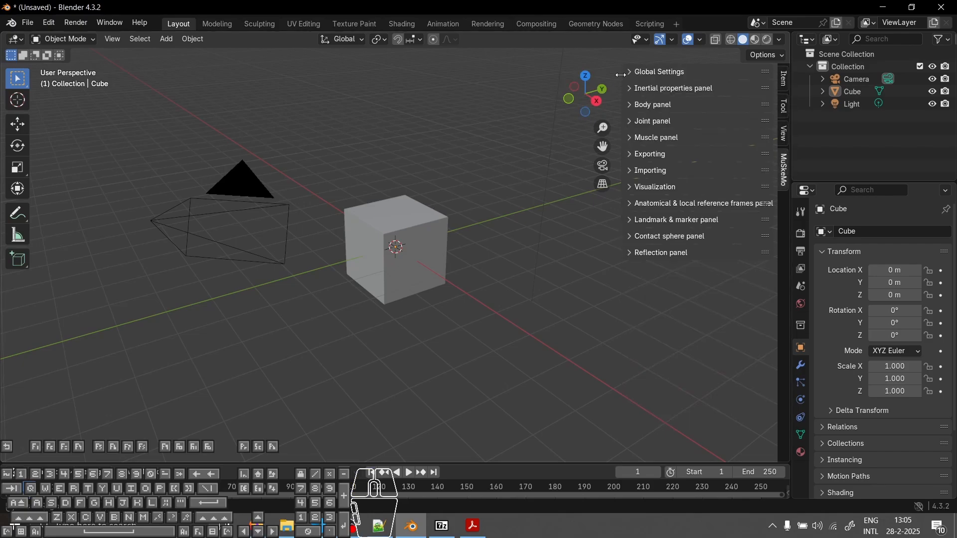
Step: Widen the 3D viewport sidebar so the MuSkeMo panel names fit, and briefly expand Global Settings before collapsing it
drag(623, 125, 550, 124)
click(571, 73)
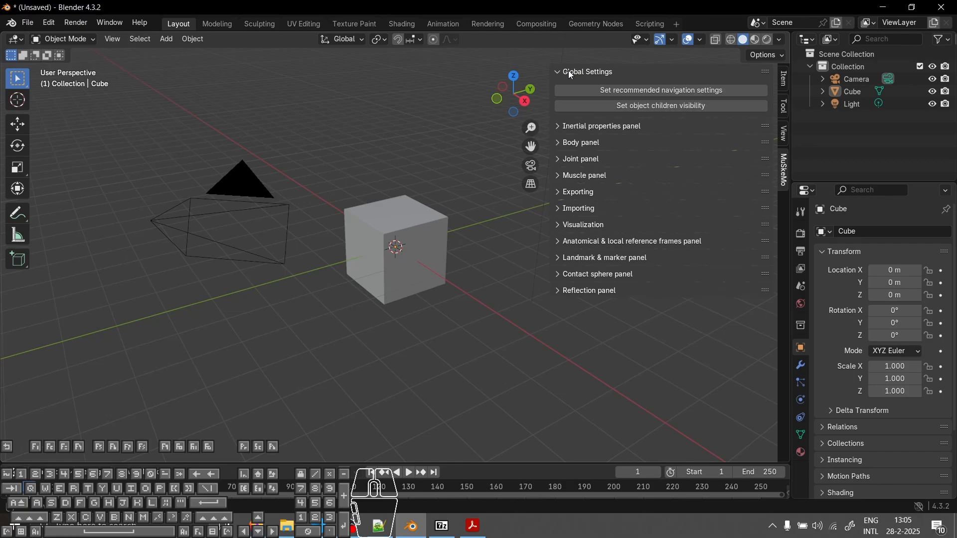
click(568, 72)
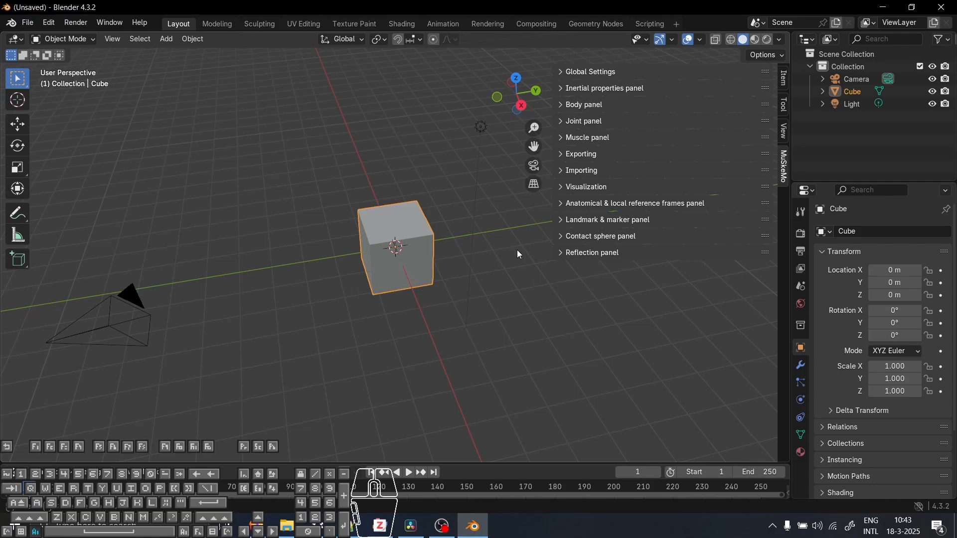
Step: Switch to the browser and open the issues list of the MuSkeMo GitHub repository
key(alt+Tab)
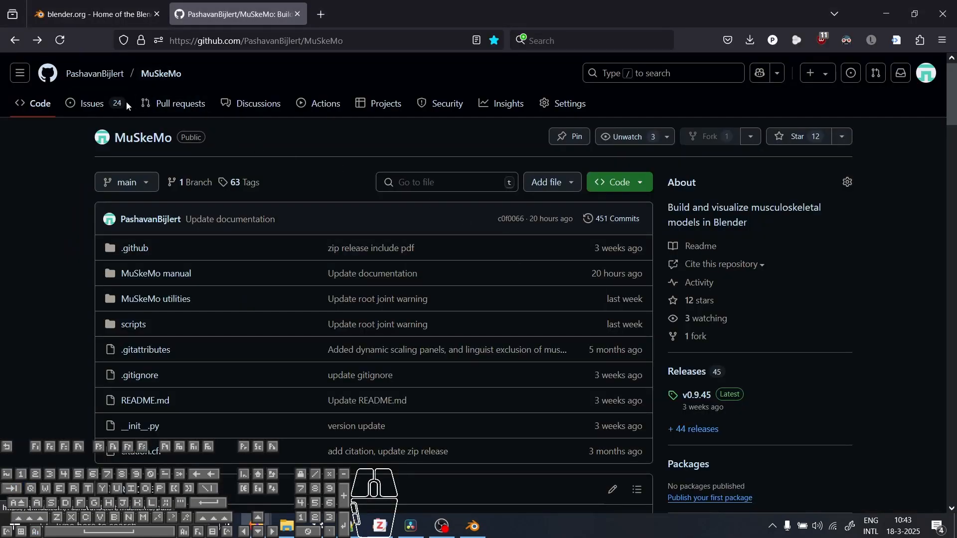
click(87, 107)
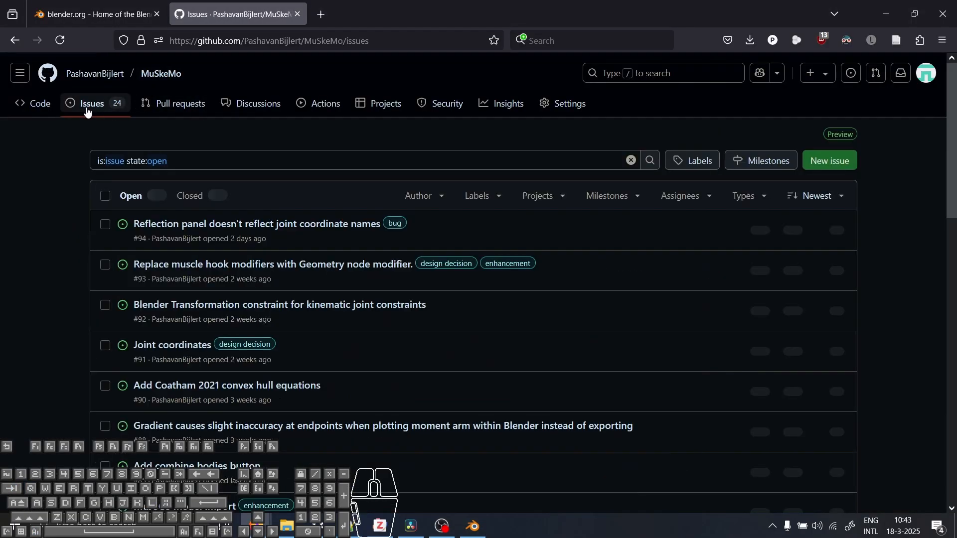